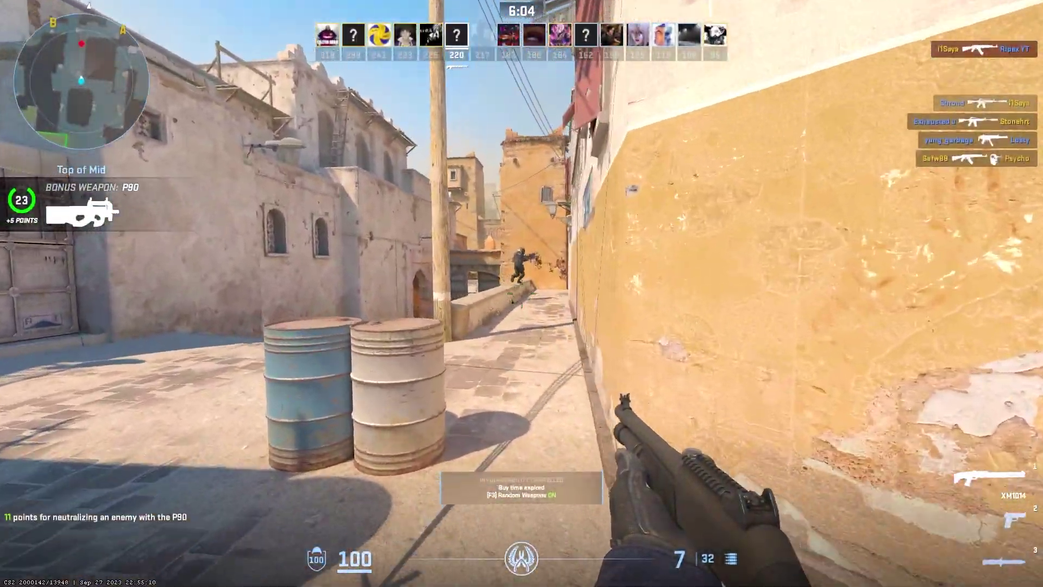
Step: Shoot at enemies near Top of Mid and Long, then move back toward Top of Mid
click(521, 293)
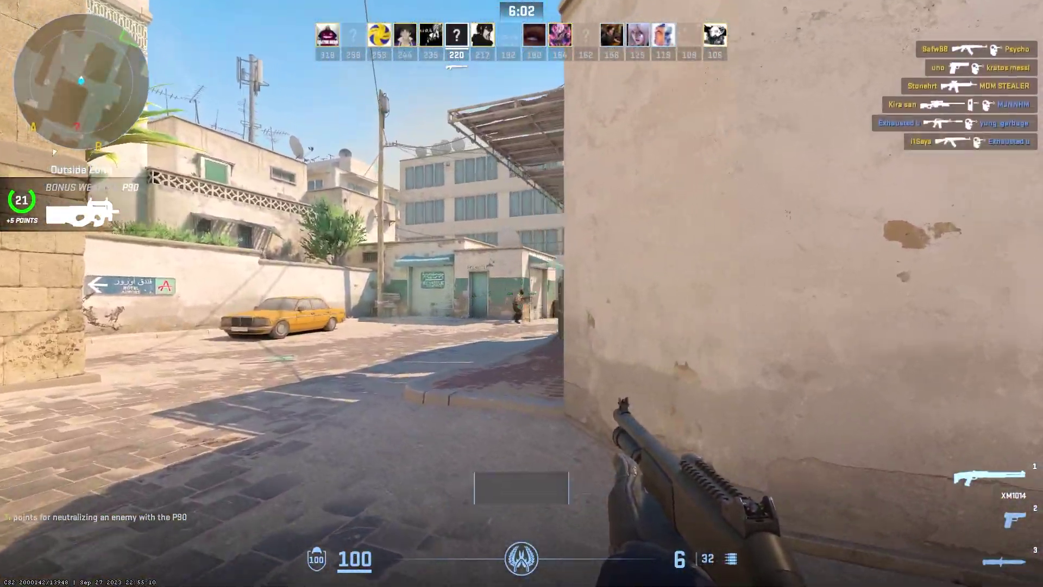
click(522, 293)
click(521, 293)
click(522, 293)
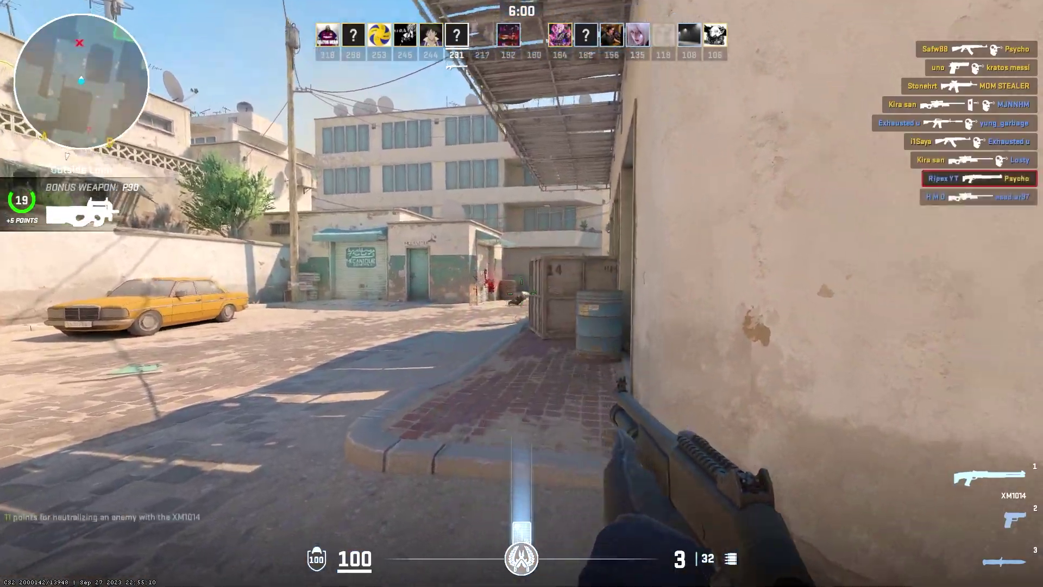
key(w)
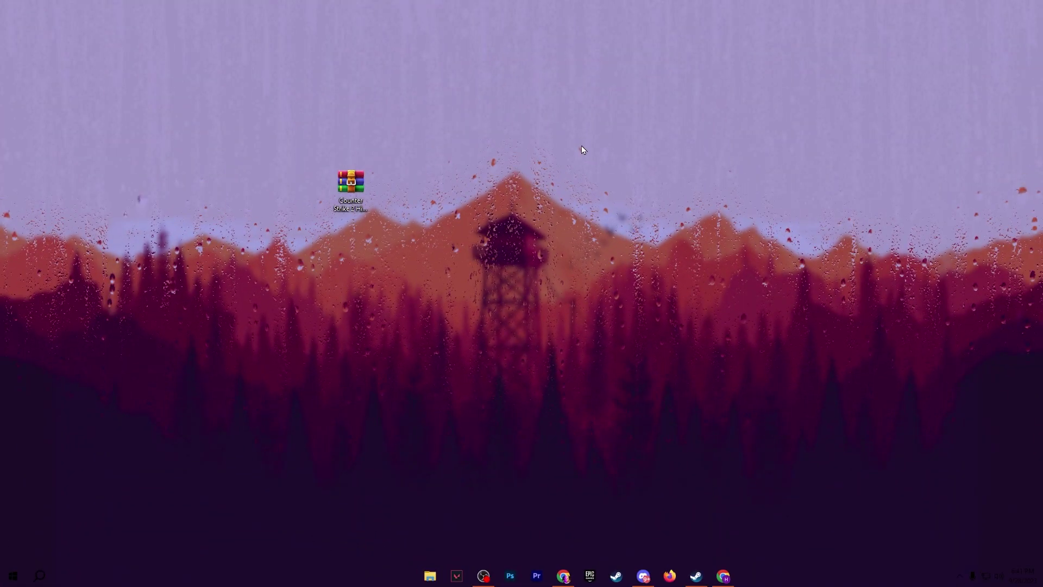
click(351, 191)
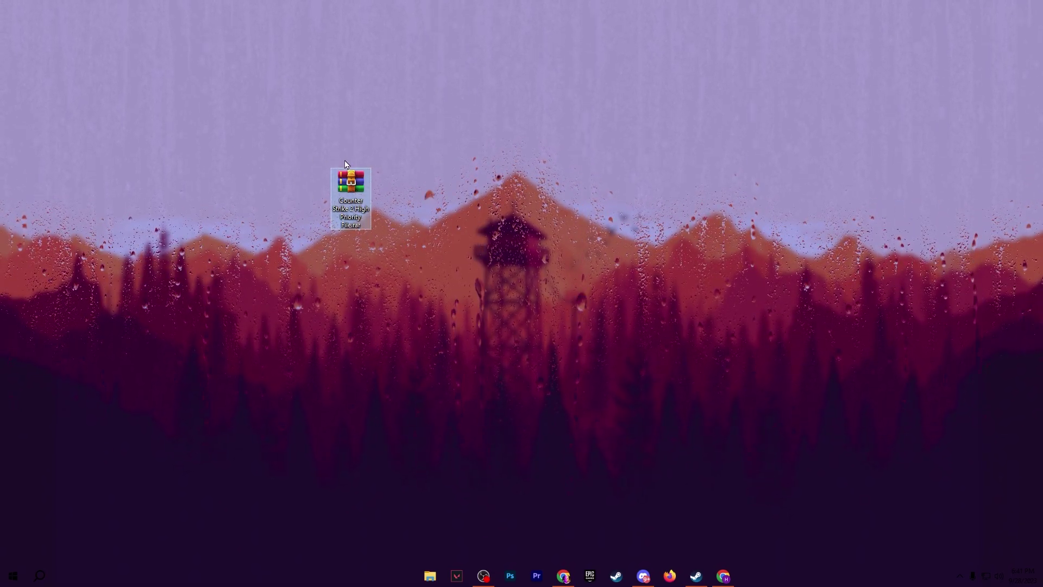
click(643, 576)
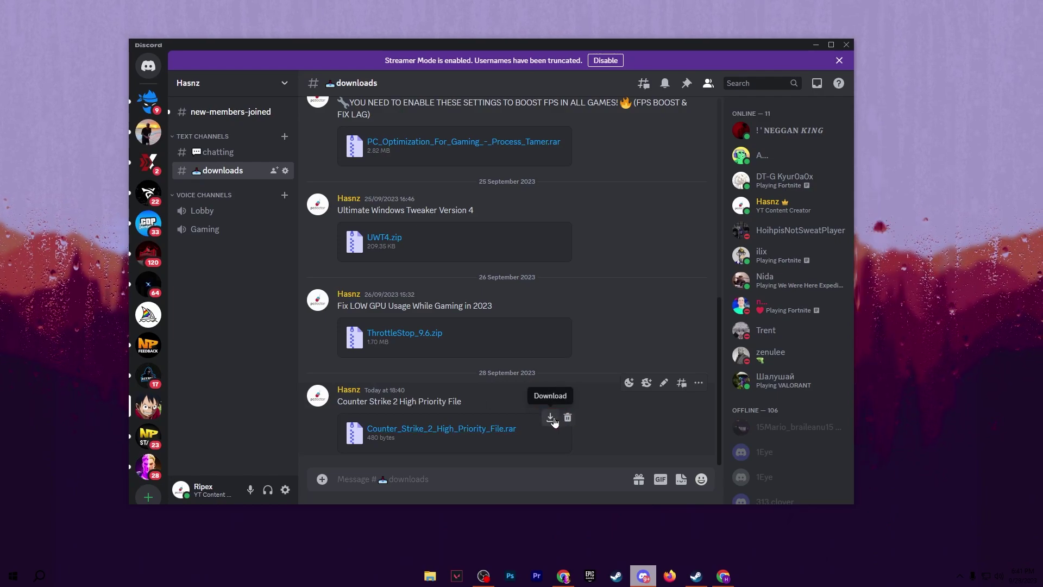
click(816, 45)
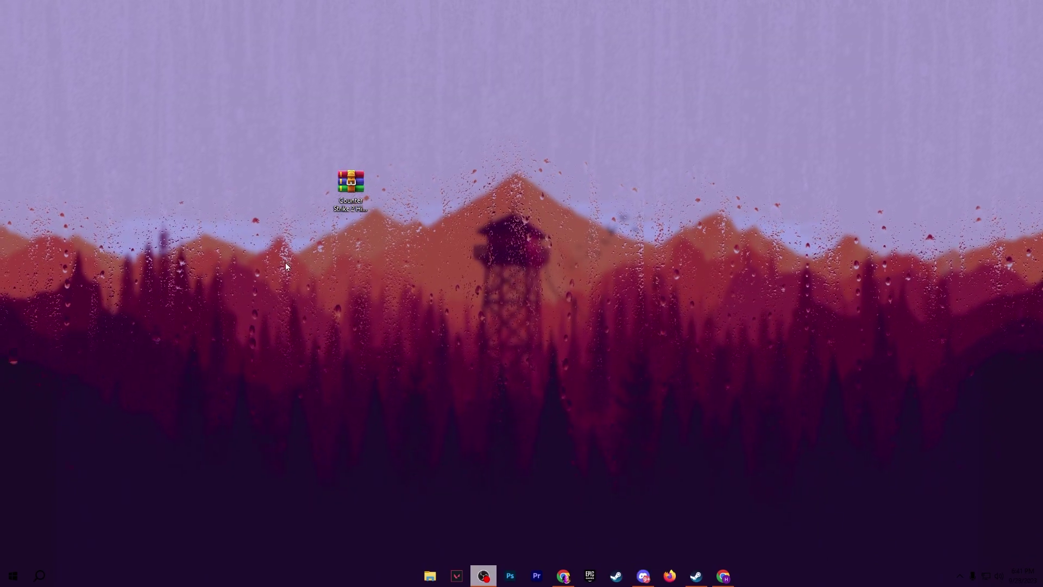
Step: Run High Priority.reg from the Counter Strike 2 archive, approving every registry prompt, then close WinRAR
double_click(354, 186)
key(Escape)
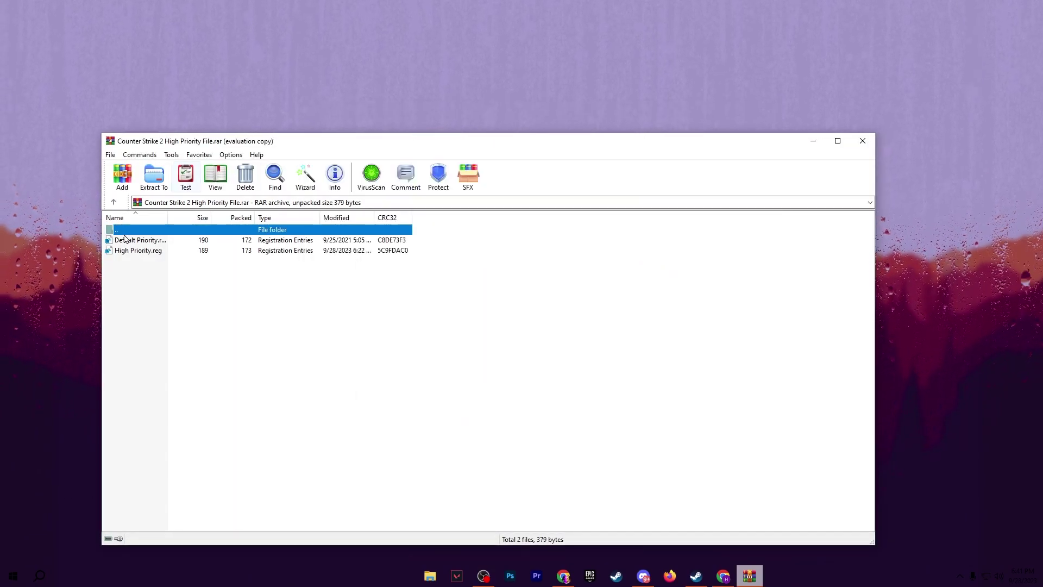
double_click(144, 251)
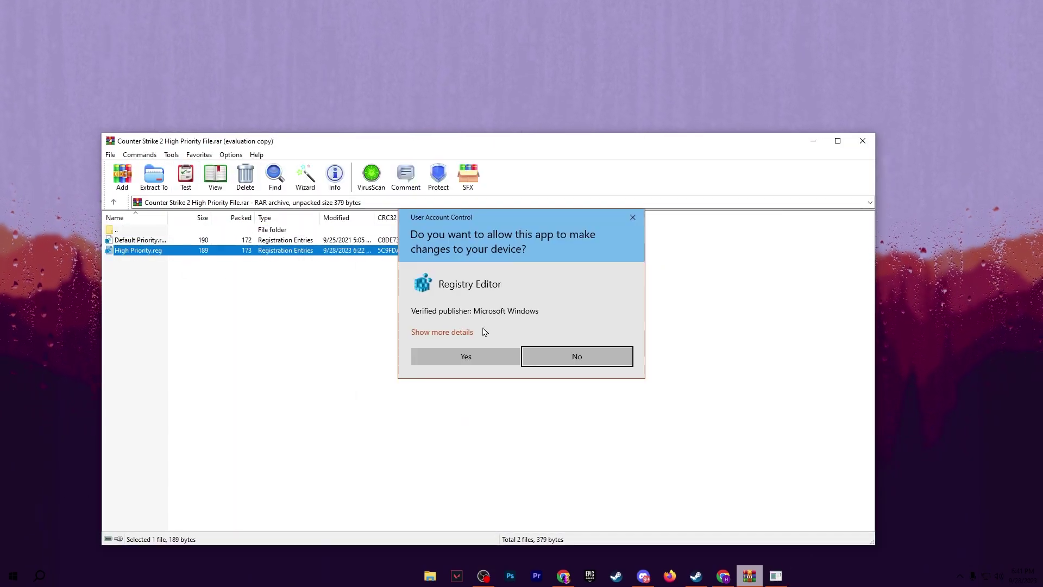
click(467, 362)
click(604, 305)
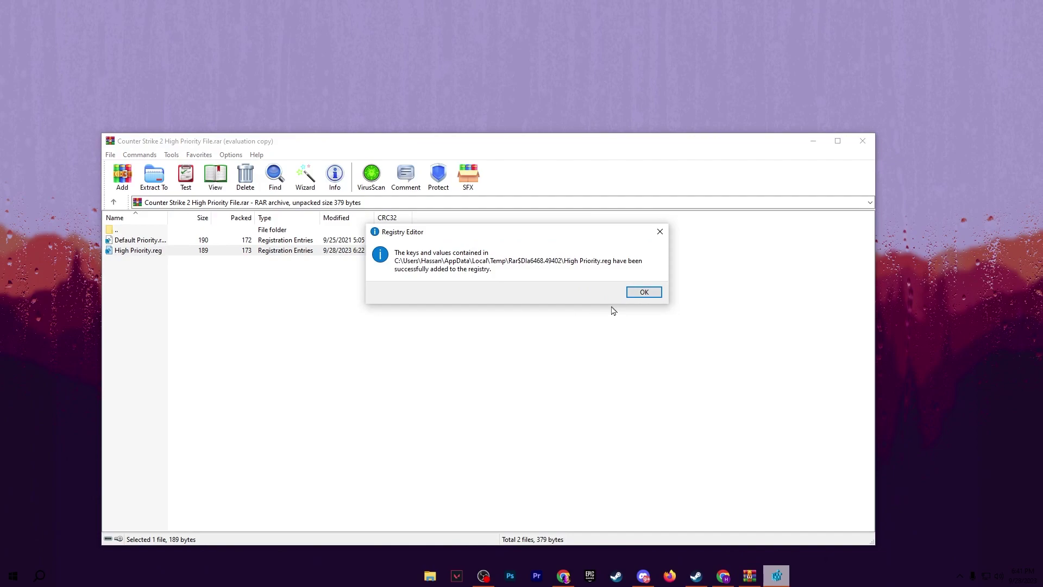
click(643, 293)
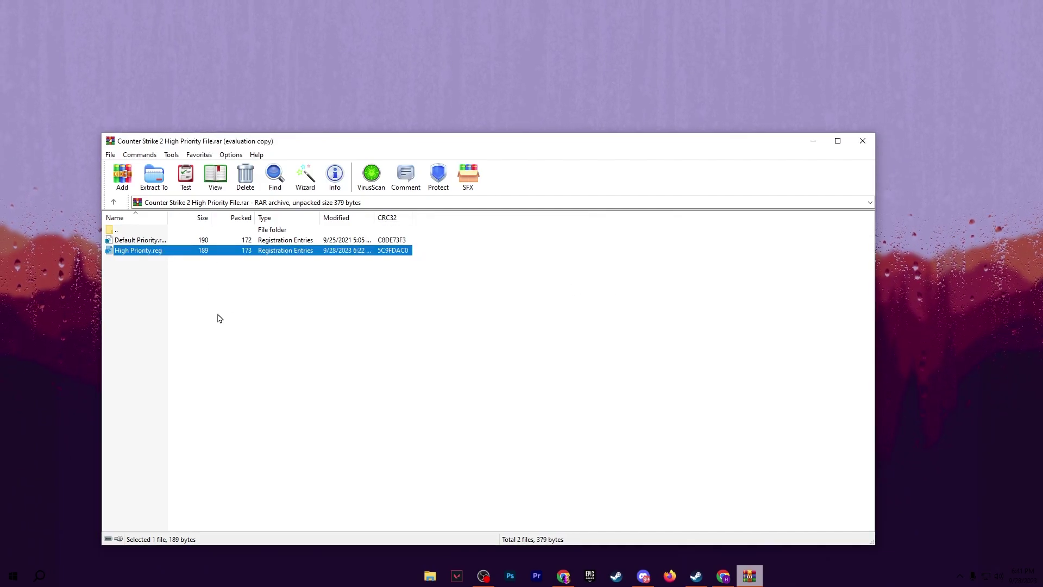
click(862, 141)
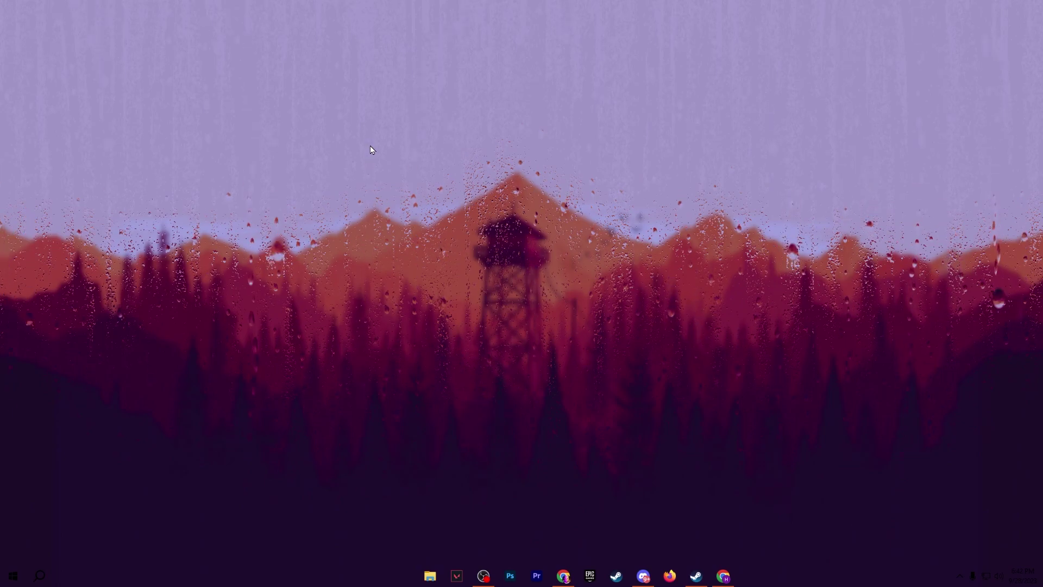
Step: Go from the desktop's Display settings to the Graphics settings page and restore the window size
right_click(372, 149)
click(405, 263)
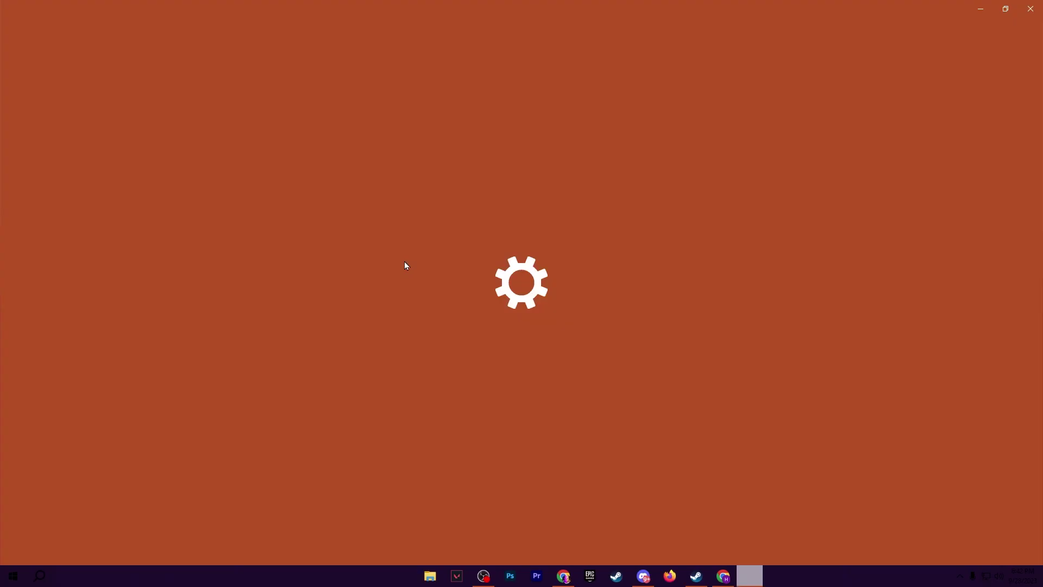
scroll(431, 342, down, 3)
scroll(445, 381, down, 2)
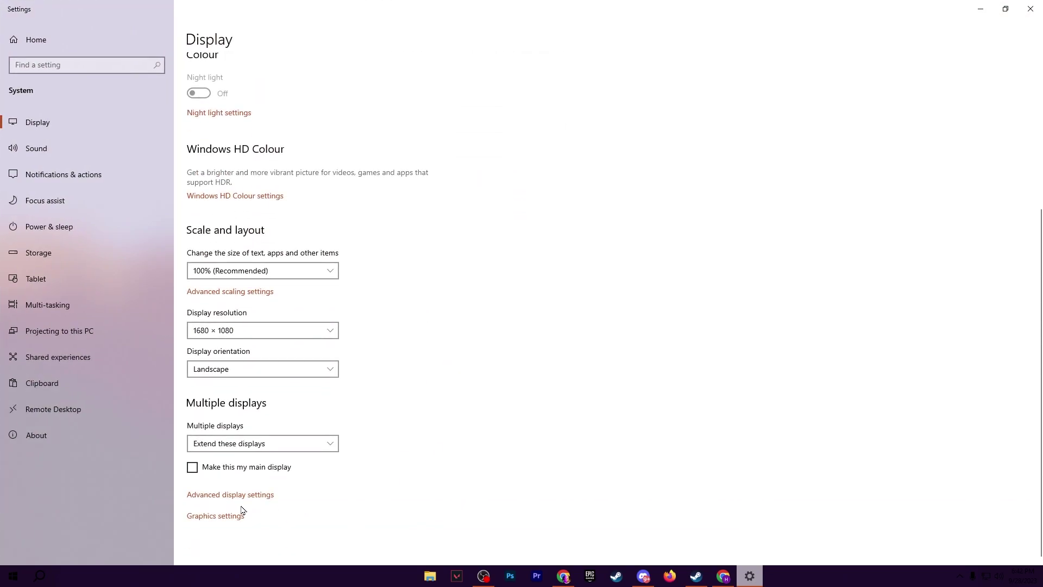
click(206, 514)
key(super+Down)
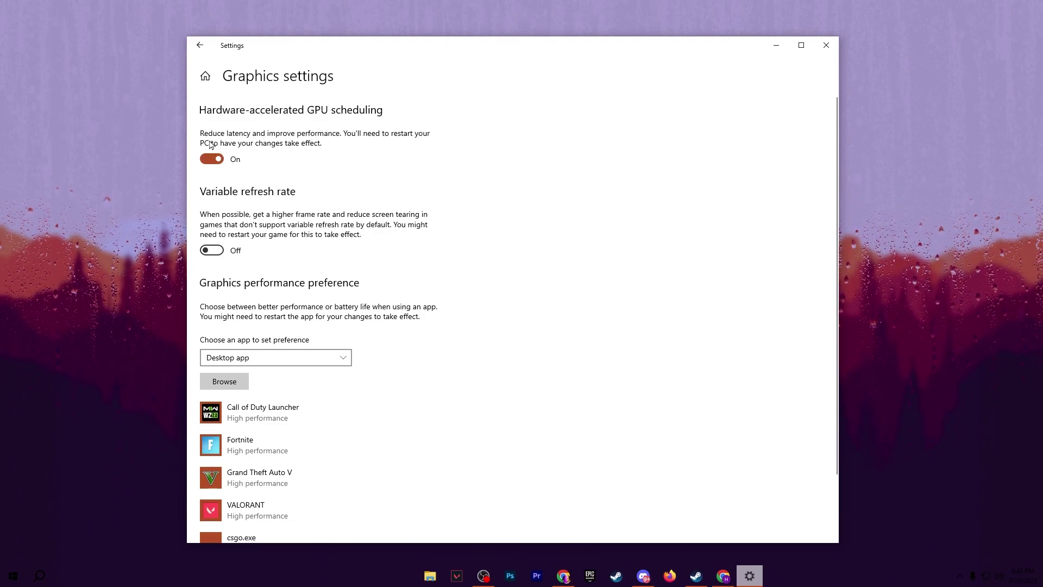
scroll(287, 311, down, 2)
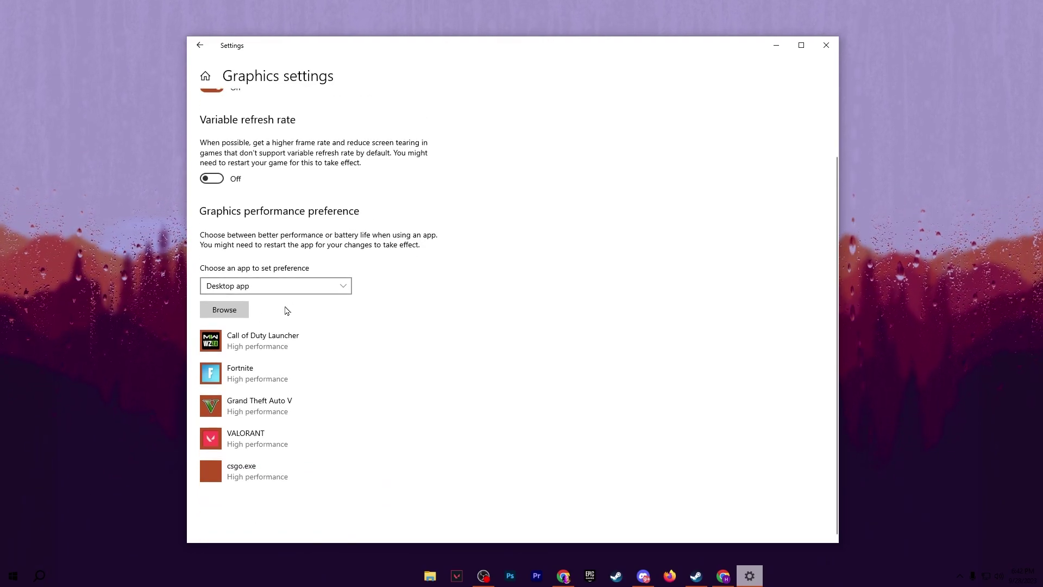
Step: Add cs2.exe from F:\SteamLibrary\steamapps\common\Counter-Strike Global Offensive\game\bin\win64 to the graphics list
click(224, 311)
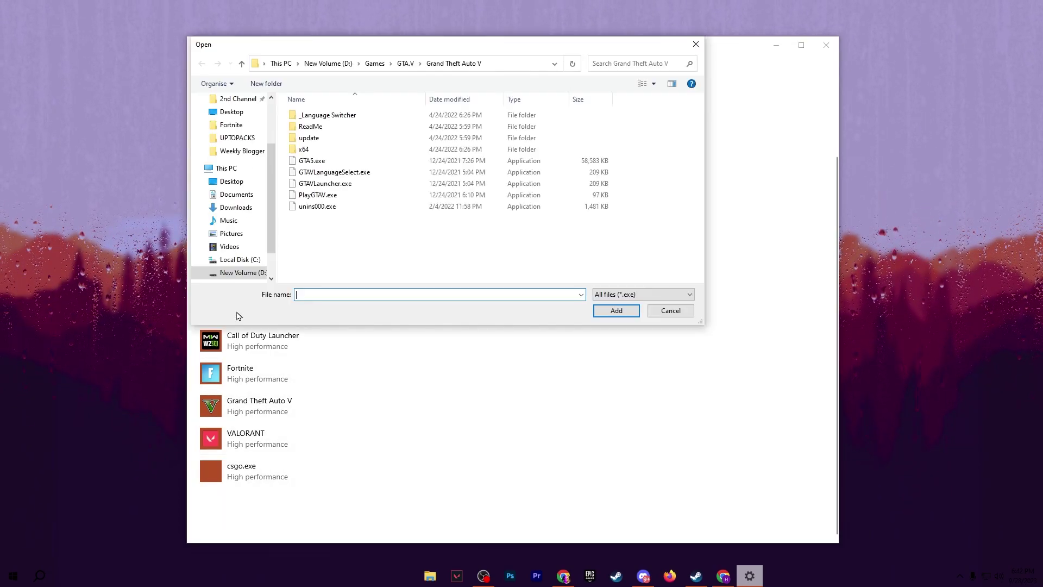
scroll(249, 276, down, 2)
click(241, 260)
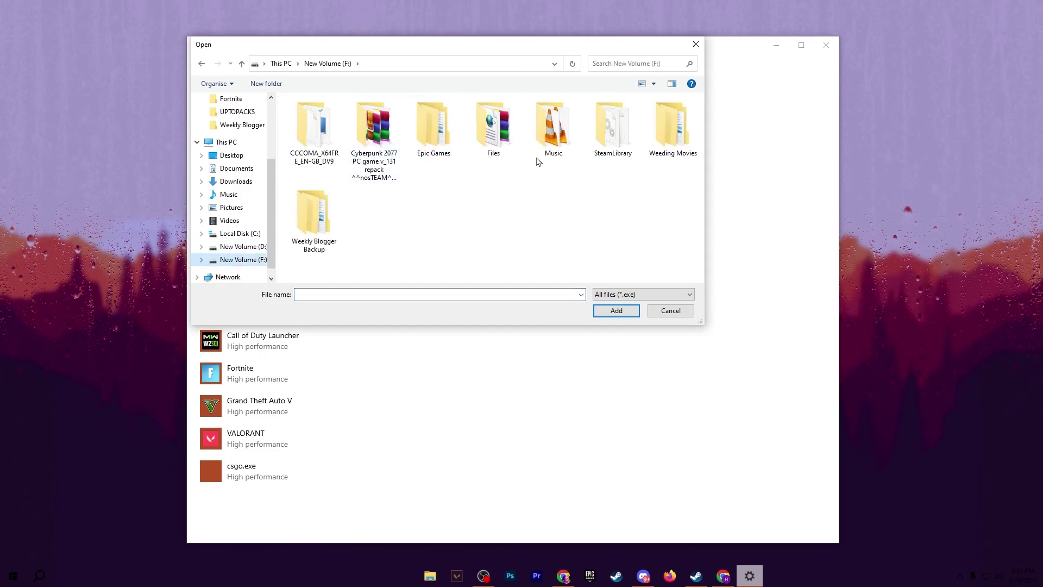
double_click(616, 135)
double_click(319, 118)
double_click(319, 118)
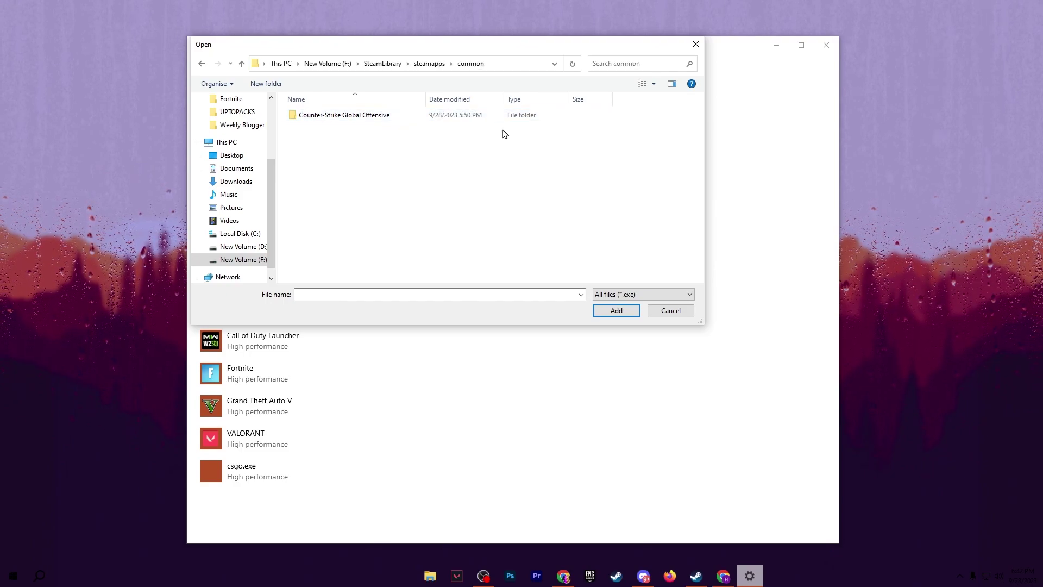
double_click(316, 115)
double_click(318, 150)
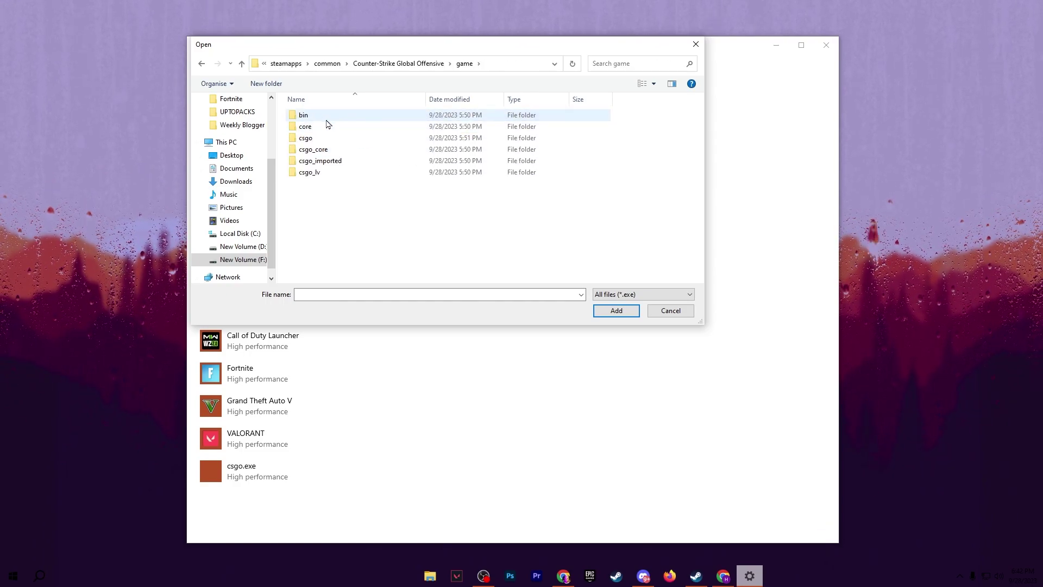
double_click(311, 116)
double_click(310, 116)
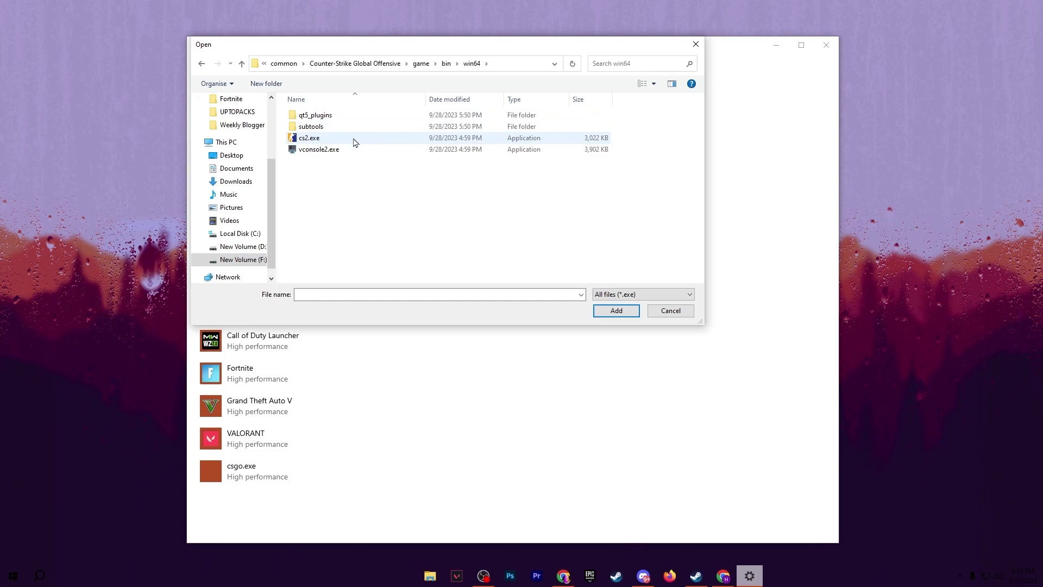
click(324, 142)
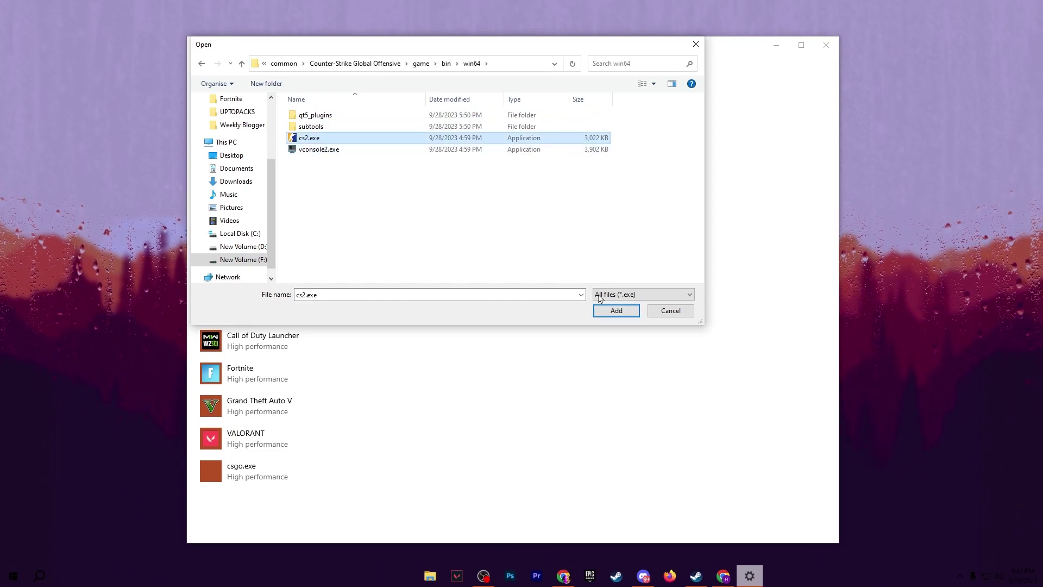
click(616, 311)
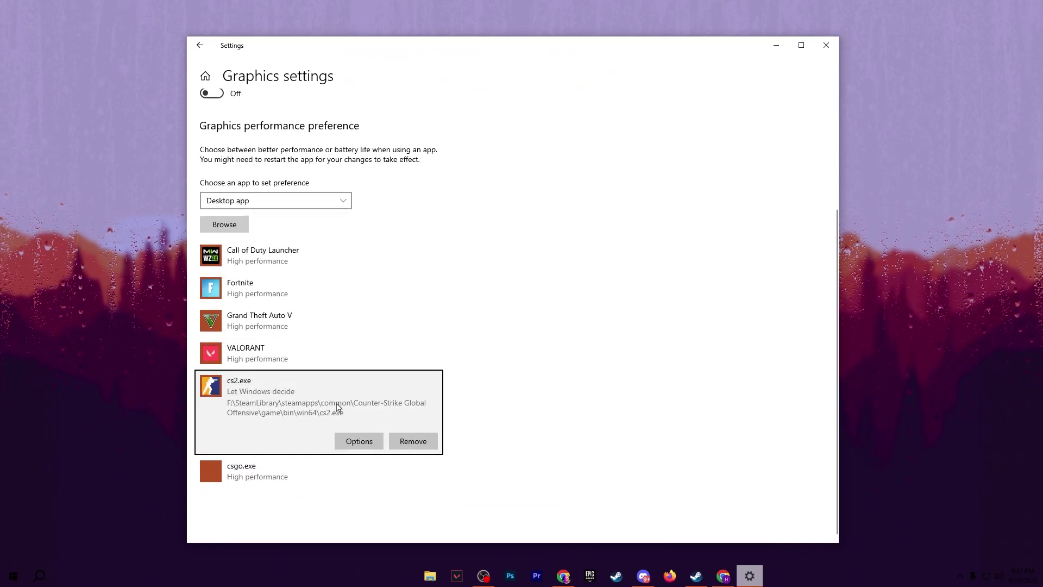
Step: Save cs2.exe as High performance and close Settings
click(372, 440)
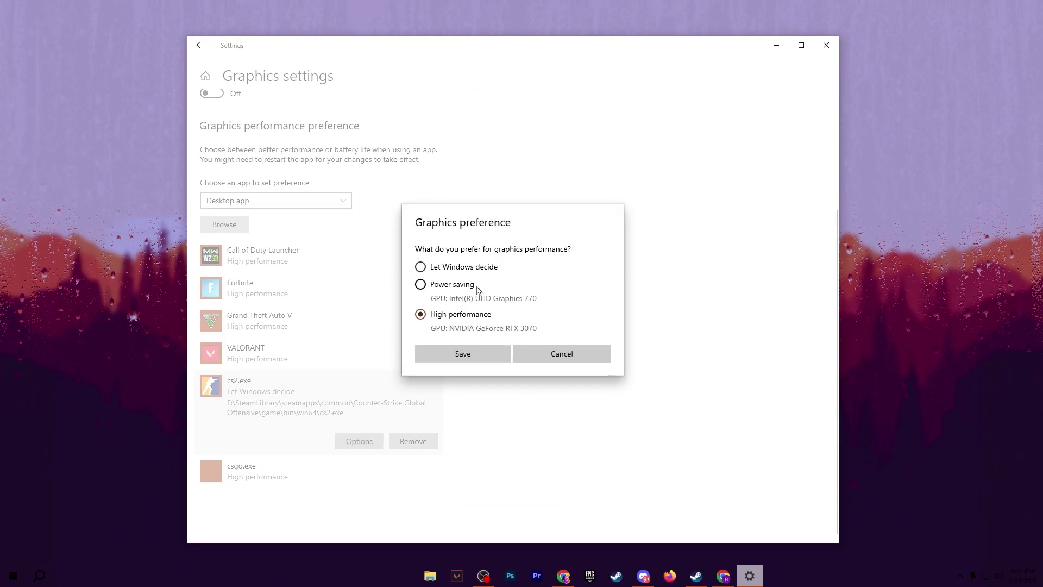
click(463, 354)
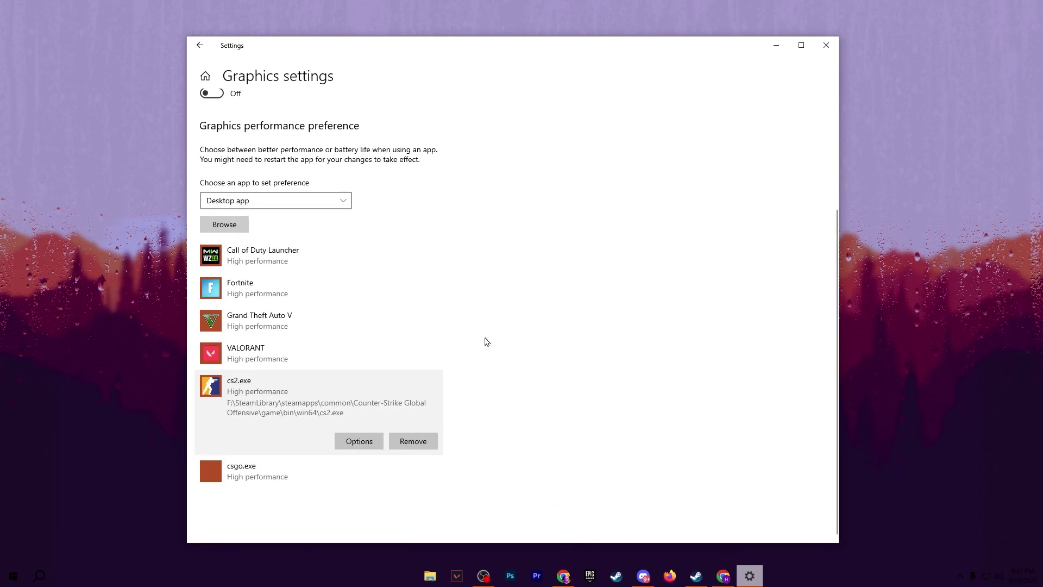
click(826, 50)
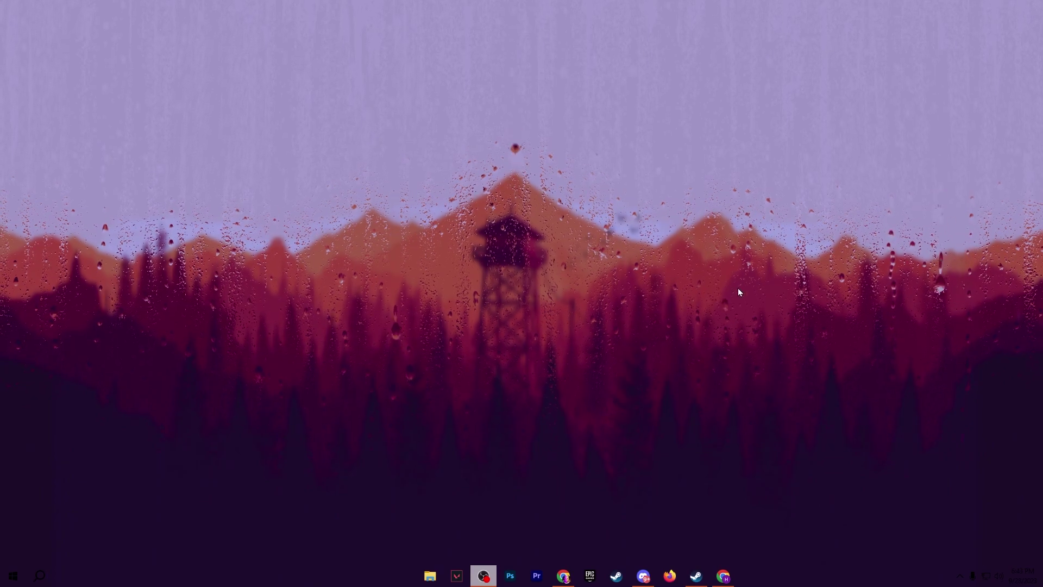
Step: In Counter-Strike 2's Steam Properties, set the launch options to '-novid -high -freq -threads'
click(695, 575)
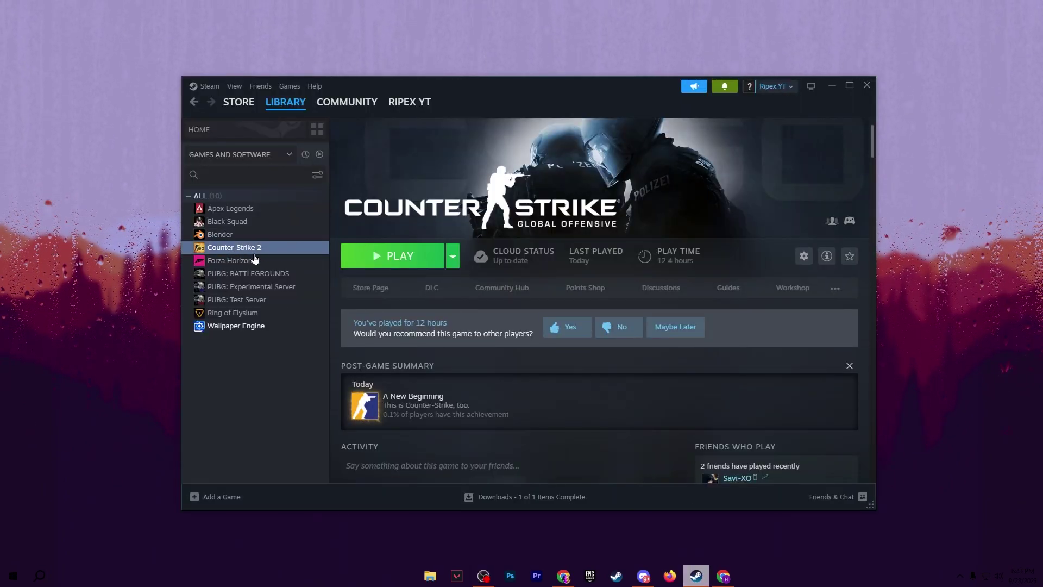
right_click(230, 250)
click(256, 328)
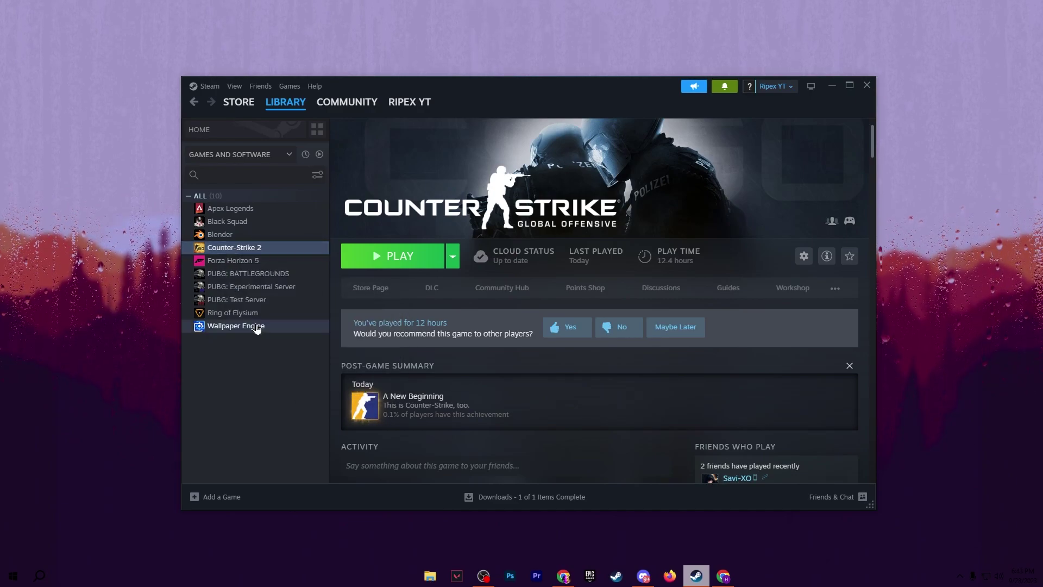
scroll(554, 234, down, 2)
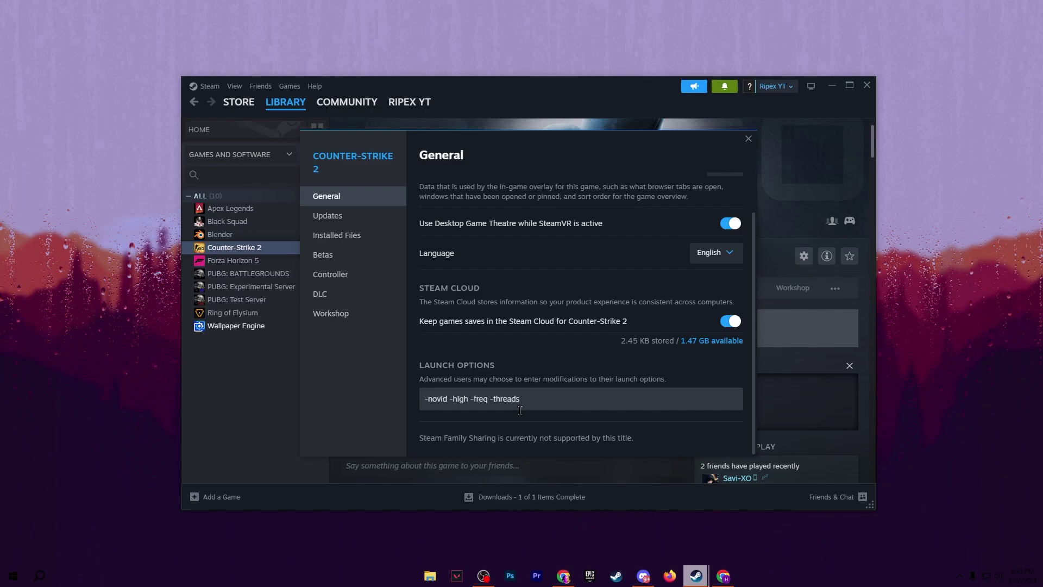
click(748, 139)
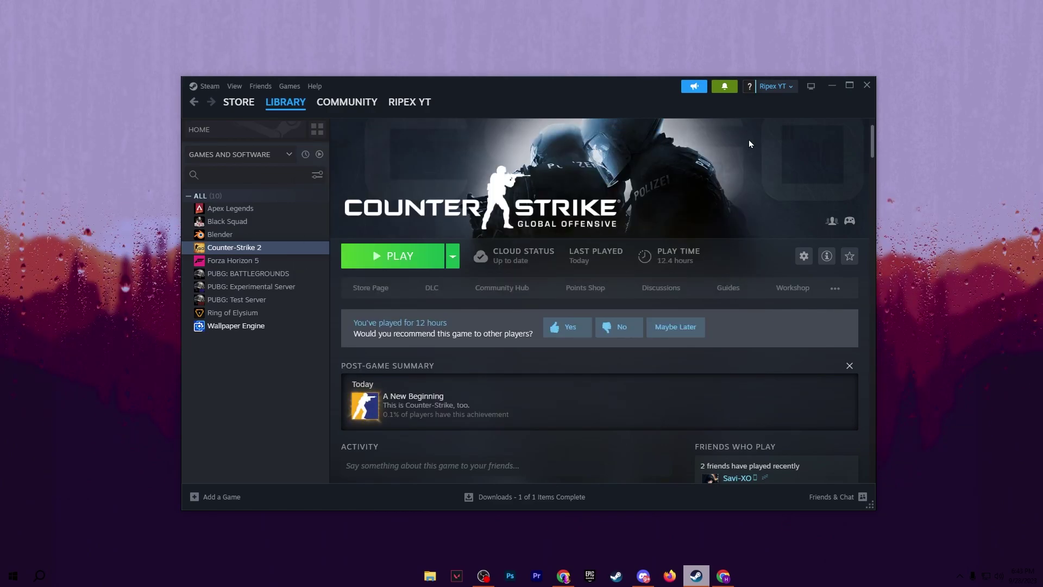
Step: Launch Counter-Strike 2, keep the Advanced Video preset on Low, then quit the game
click(397, 265)
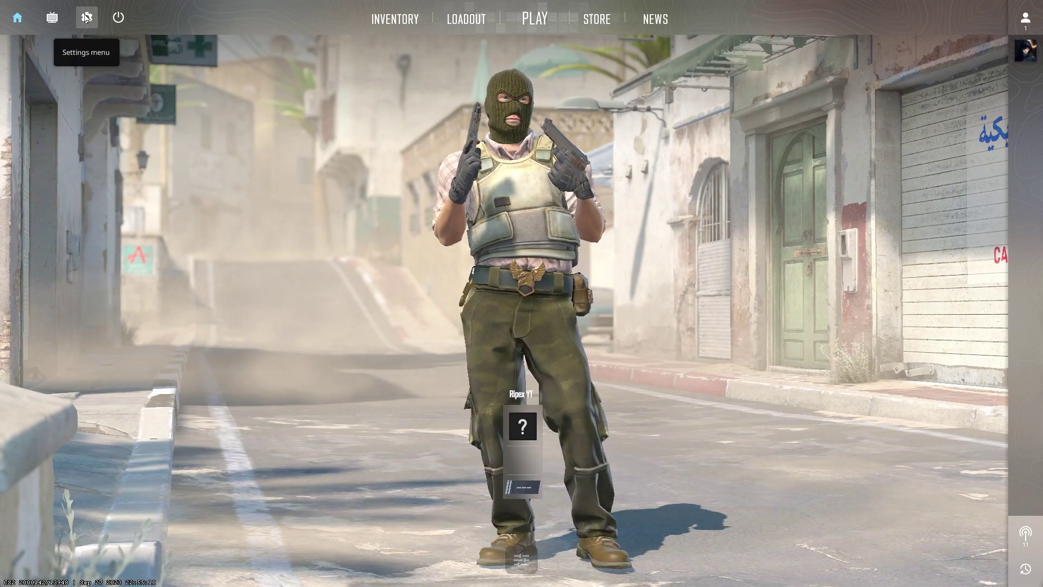
click(86, 18)
click(480, 49)
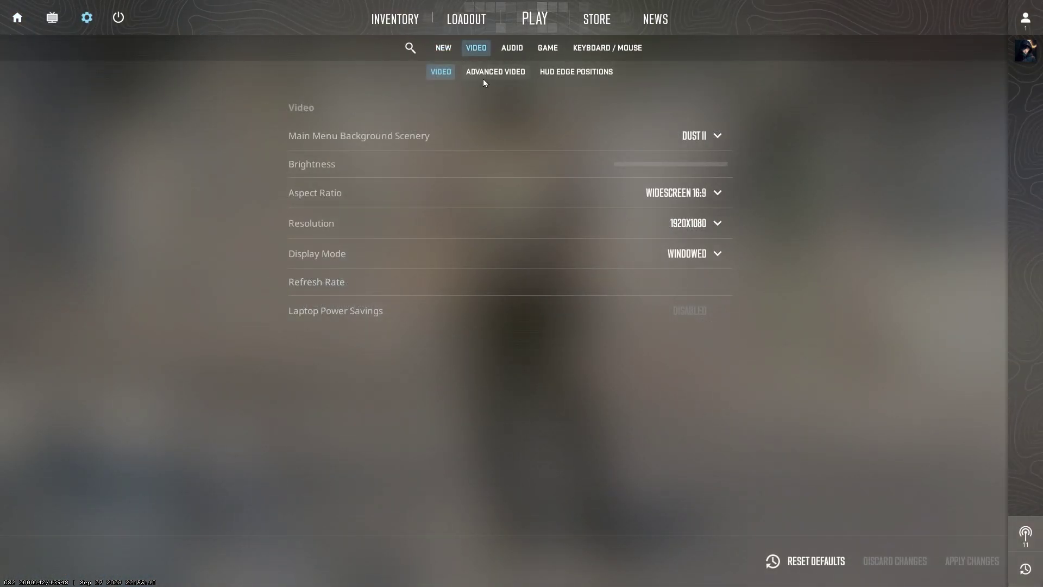
click(486, 74)
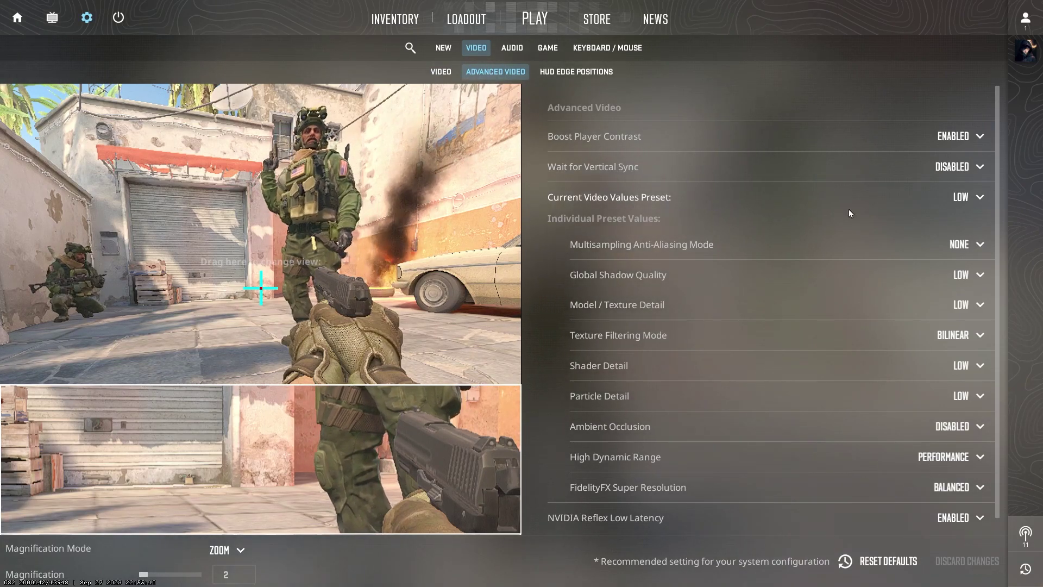
click(981, 201)
click(983, 204)
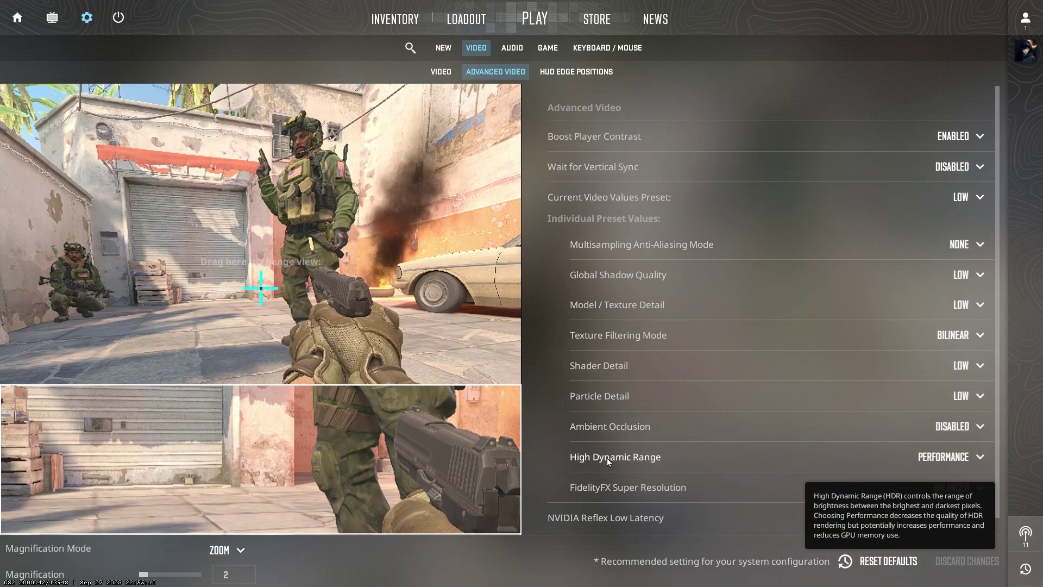
scroll(848, 459, down, 1)
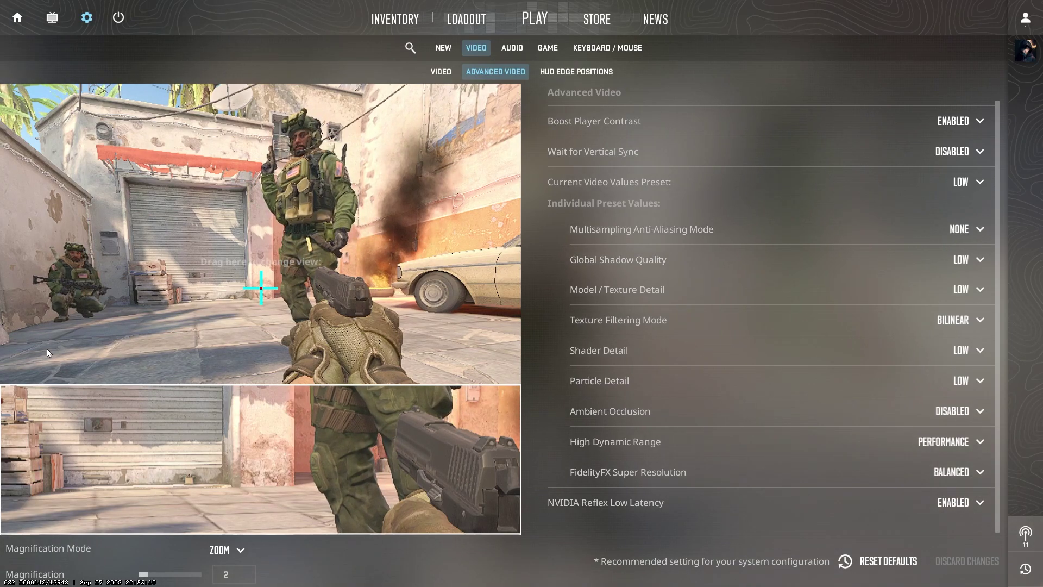
click(118, 17)
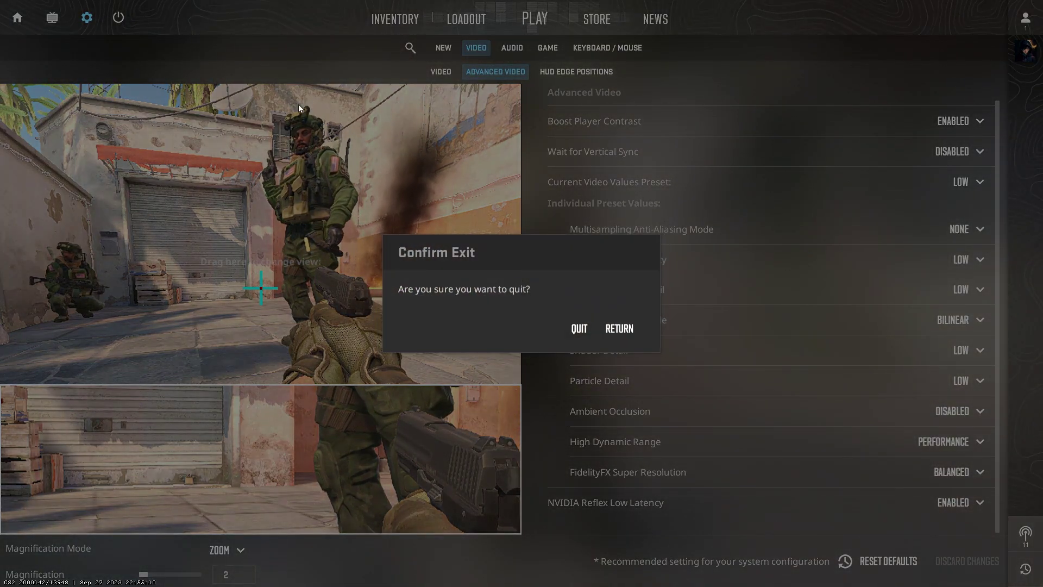
click(579, 328)
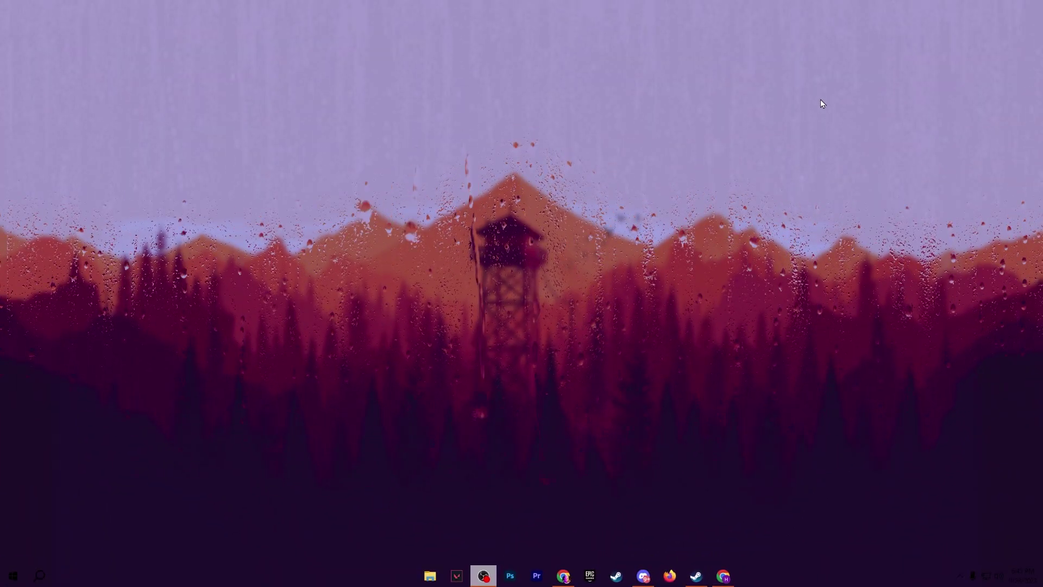
Step: Review NVIDIA Control Panel's global 3D settings, including Prefer maximum performance power management, then close it
right_click(454, 249)
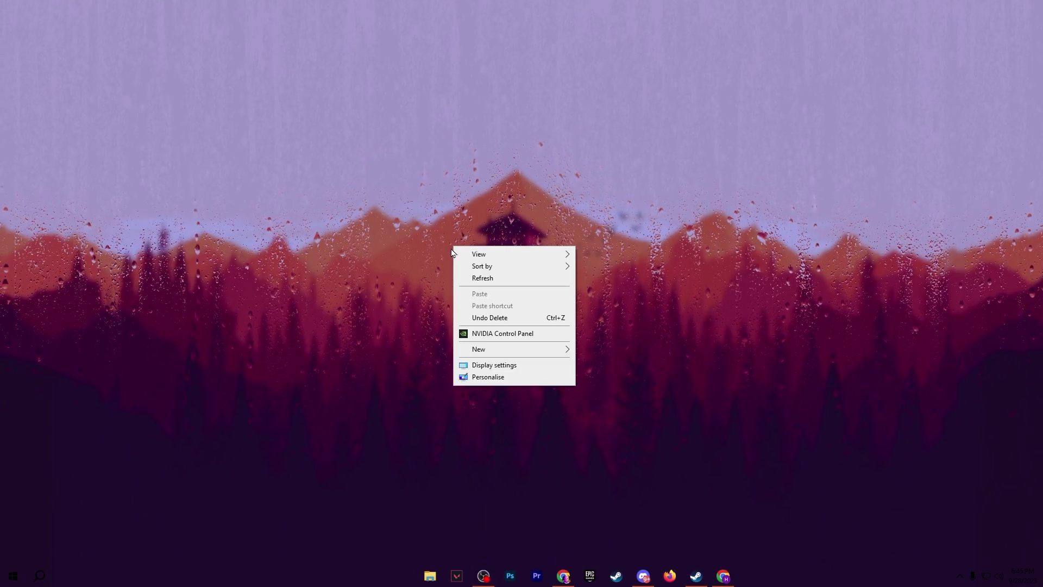
click(507, 332)
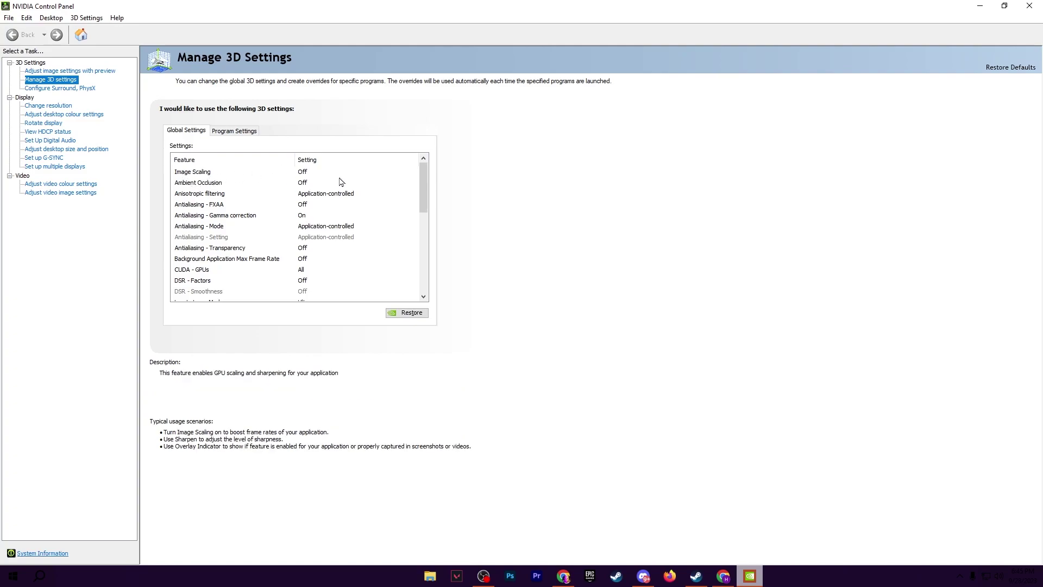
scroll(334, 182, down, 2)
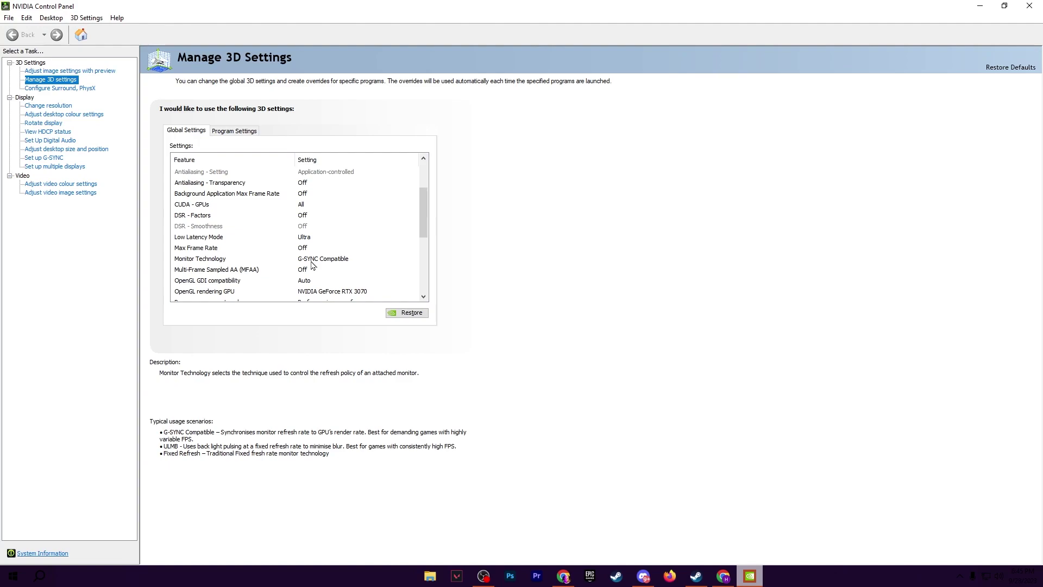
scroll(313, 265, down, 3)
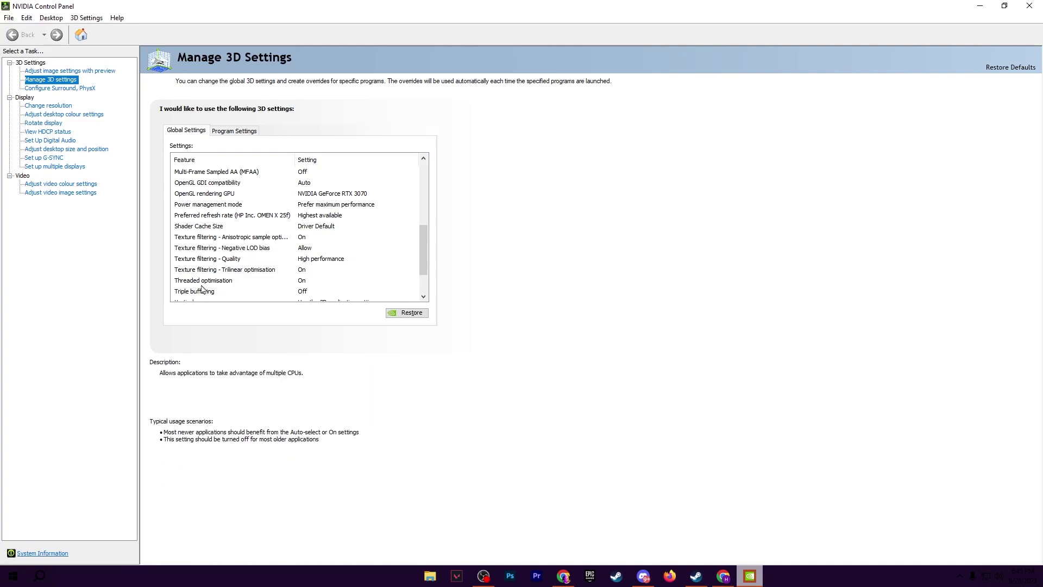
scroll(300, 282, down, 1)
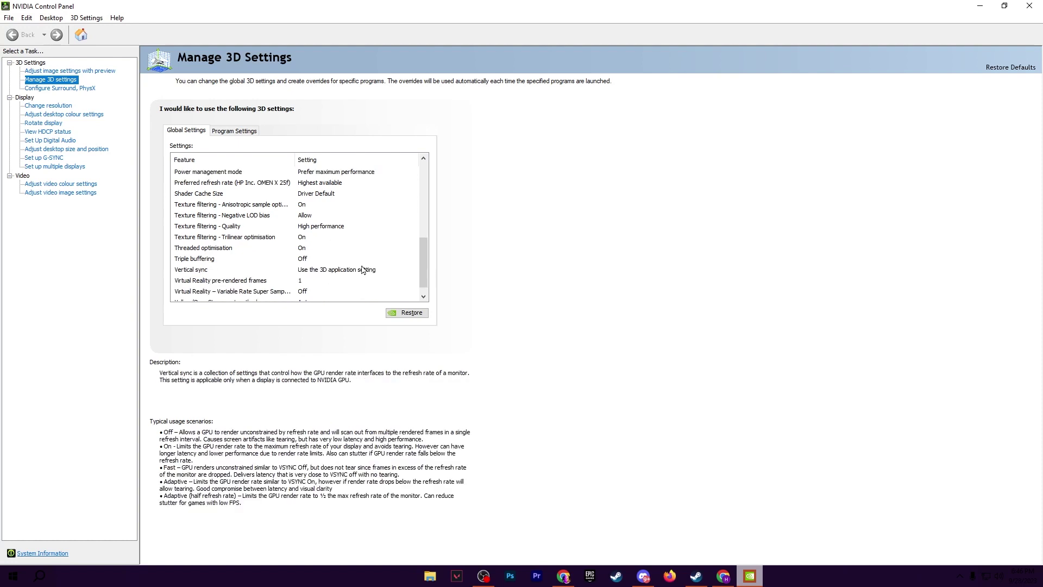
click(1038, 7)
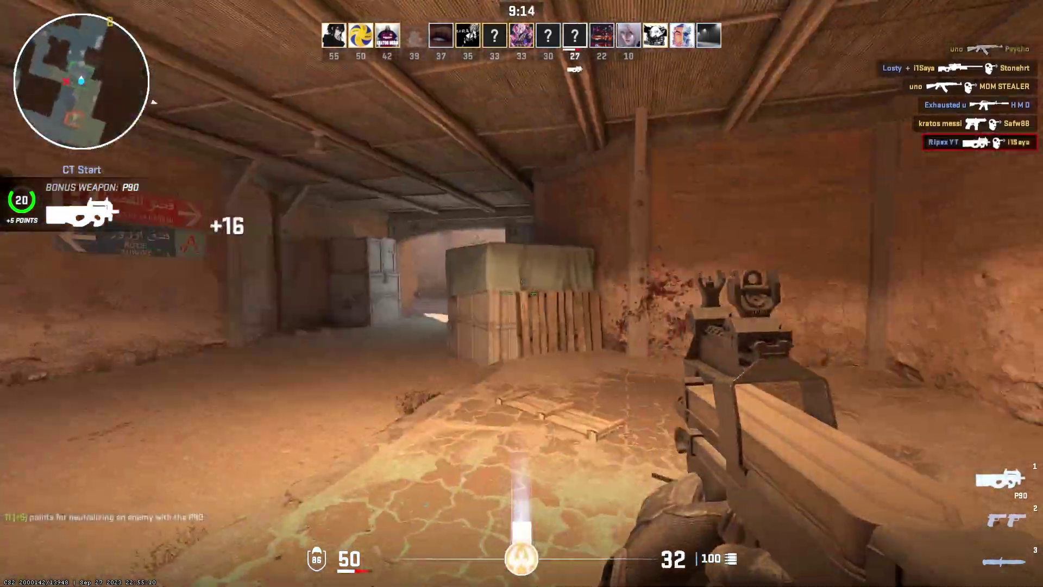
Step: Reload the P90, shoot the running enemy, and advance through the archway to Mid Doors
key(r)
key(w)
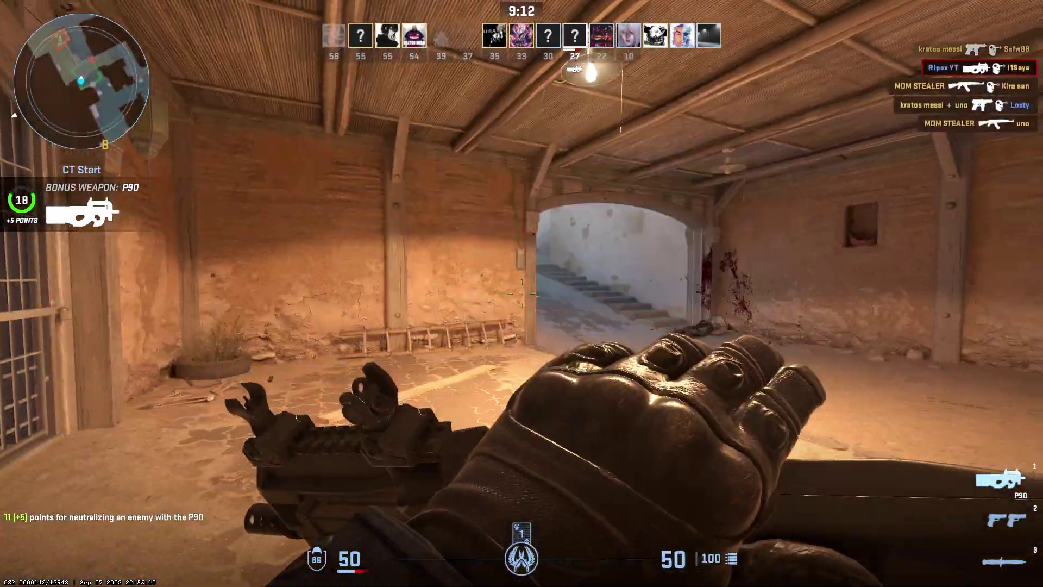
key(w)
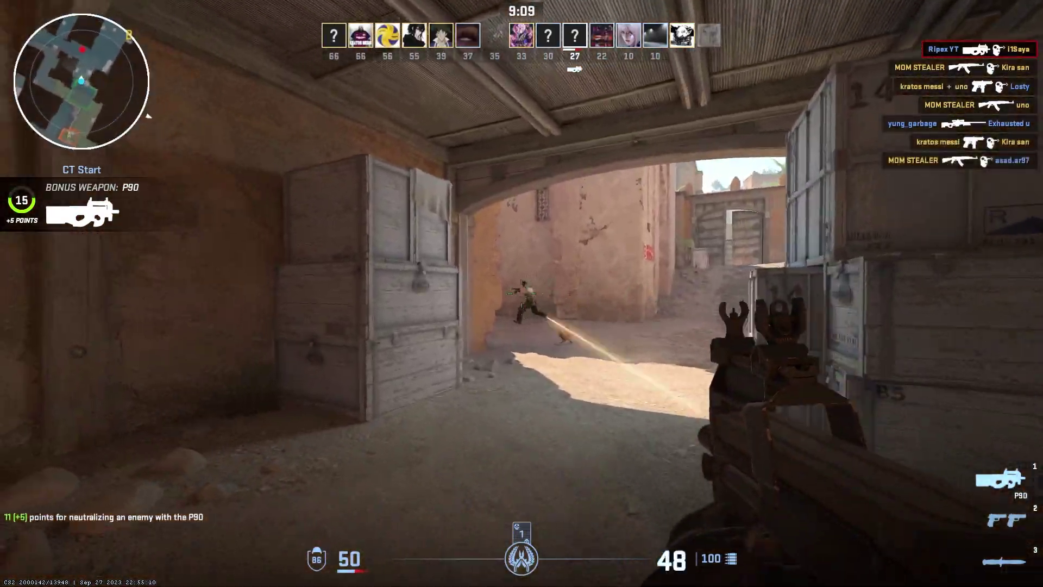
click(522, 293)
key(w)
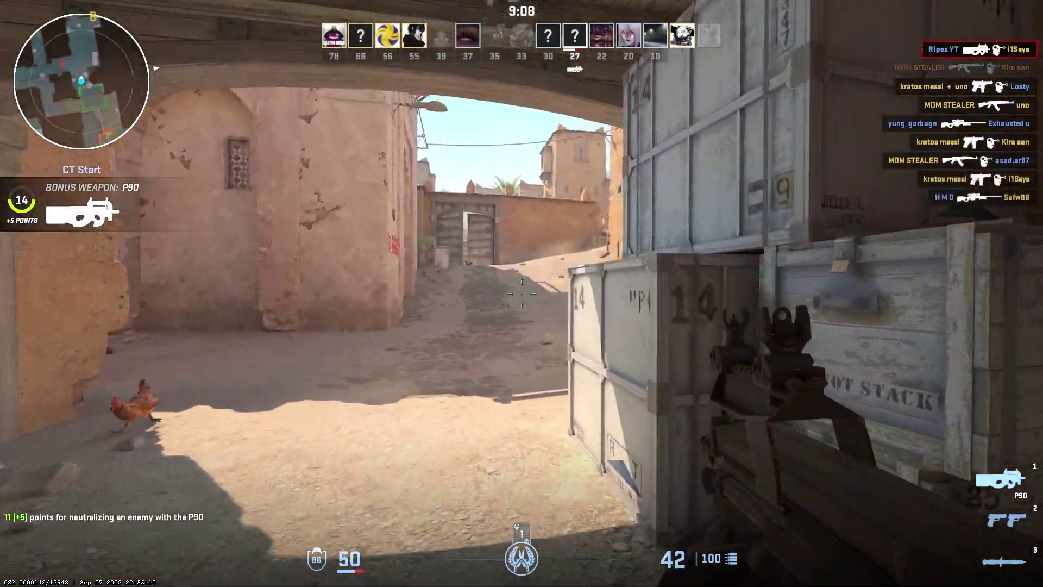
key(w)
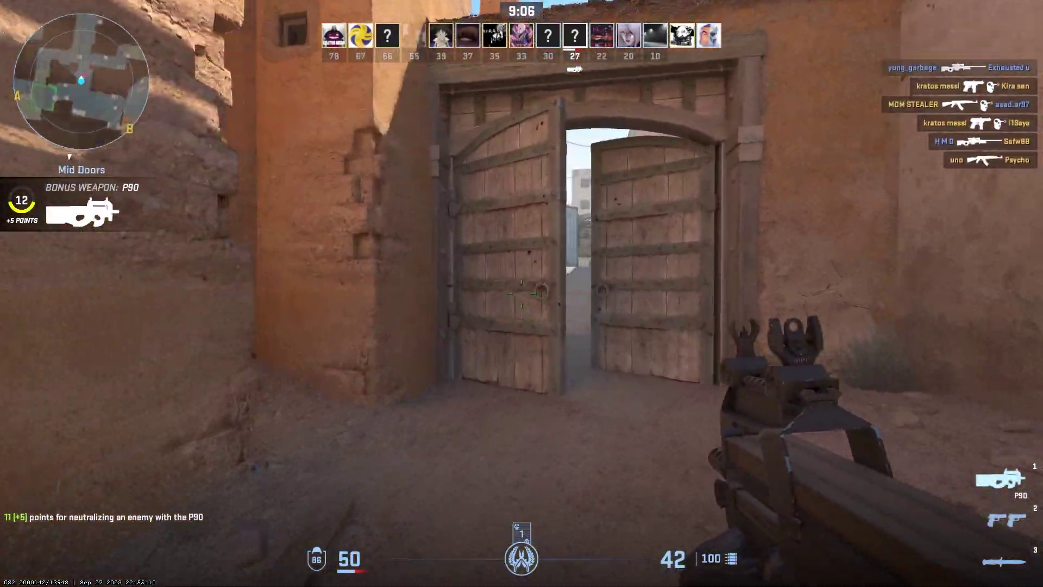